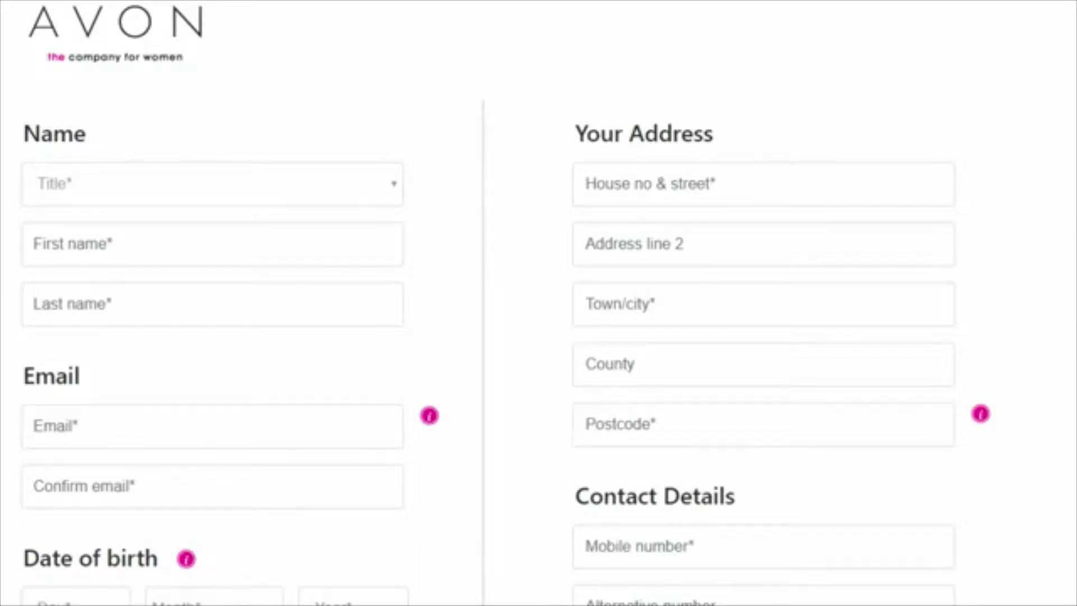
# Tick the consent box agreeing to the Representative Agreement terms and privacy policy
pyautogui.scroll(-7, 538, 303)
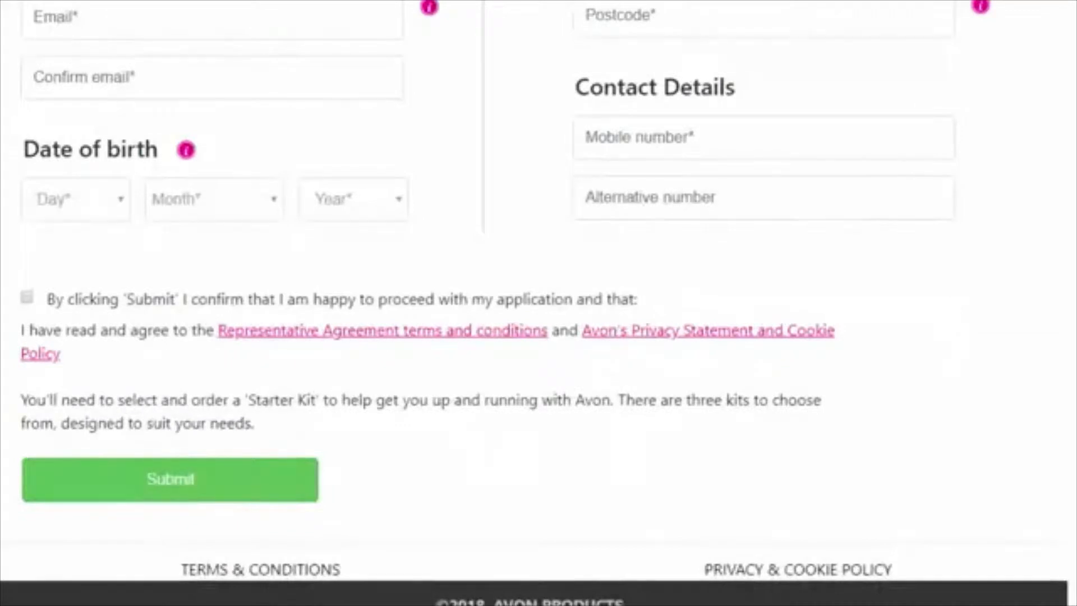
pyautogui.scroll(-1, 539, 303)
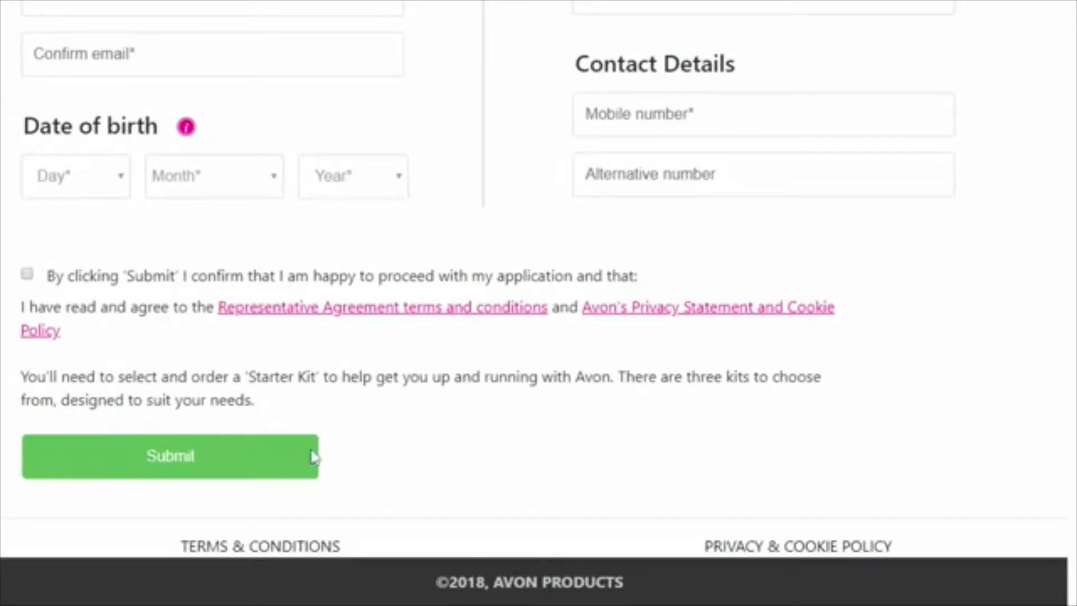
pyautogui.click(30, 280)
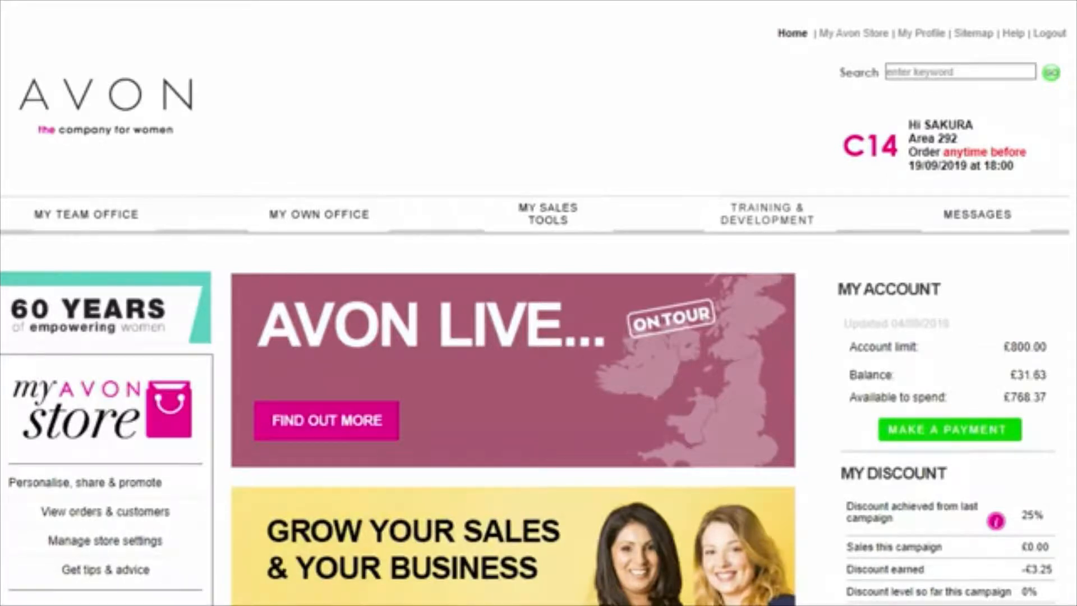
# Go to the Leads page under the MY TEAM OFFICE menu
pyautogui.moveTo(86, 214)
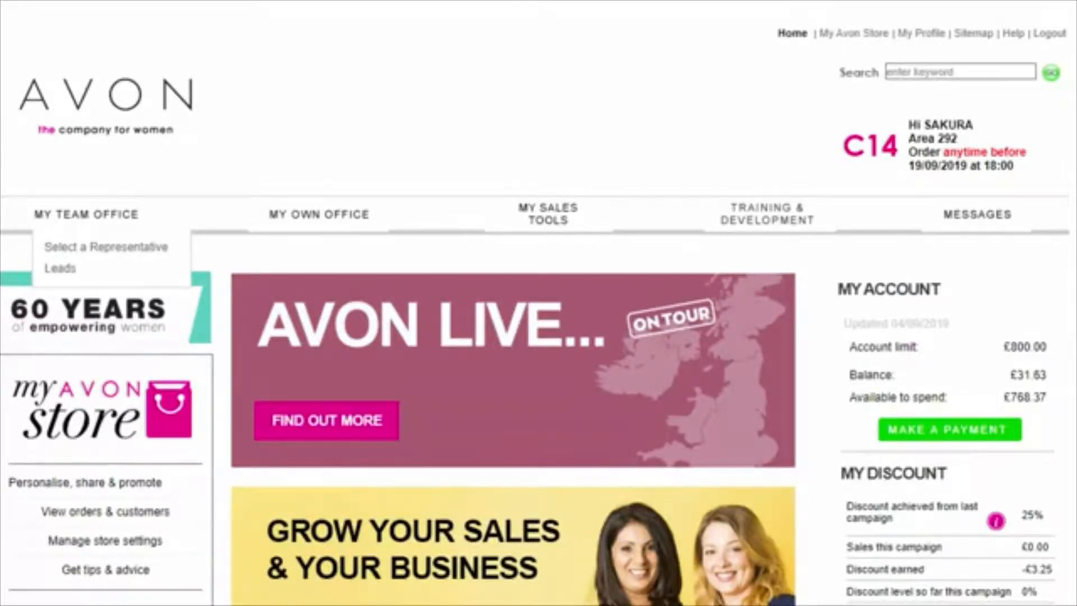
pyautogui.click(85, 217)
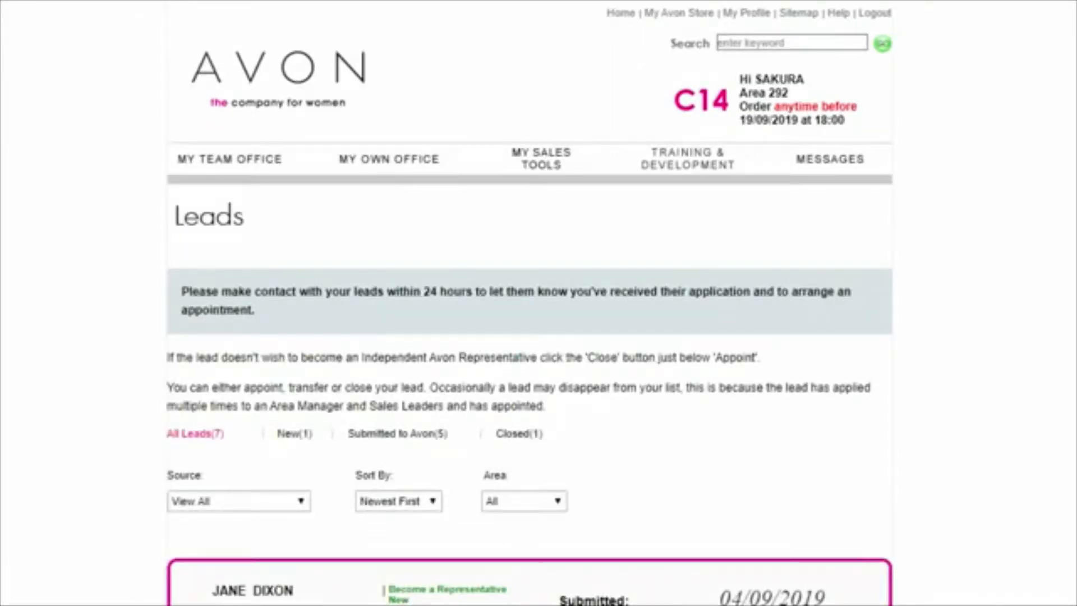
# Scroll down the Leads page to the newest lead's card
pyautogui.scroll(-3, 531, 303)
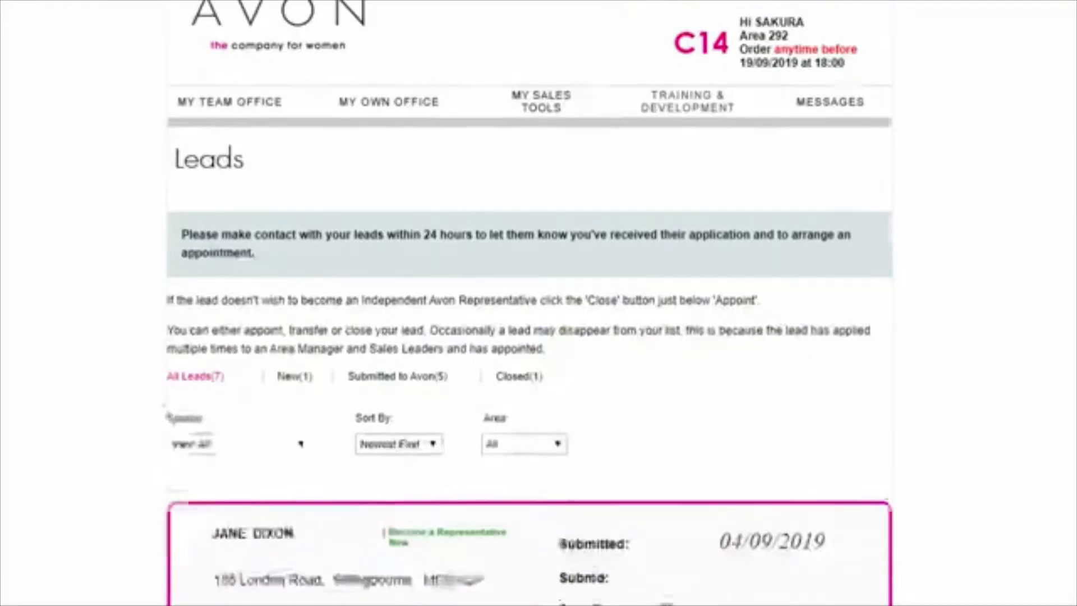
pyautogui.scroll(-1, 530, 303)
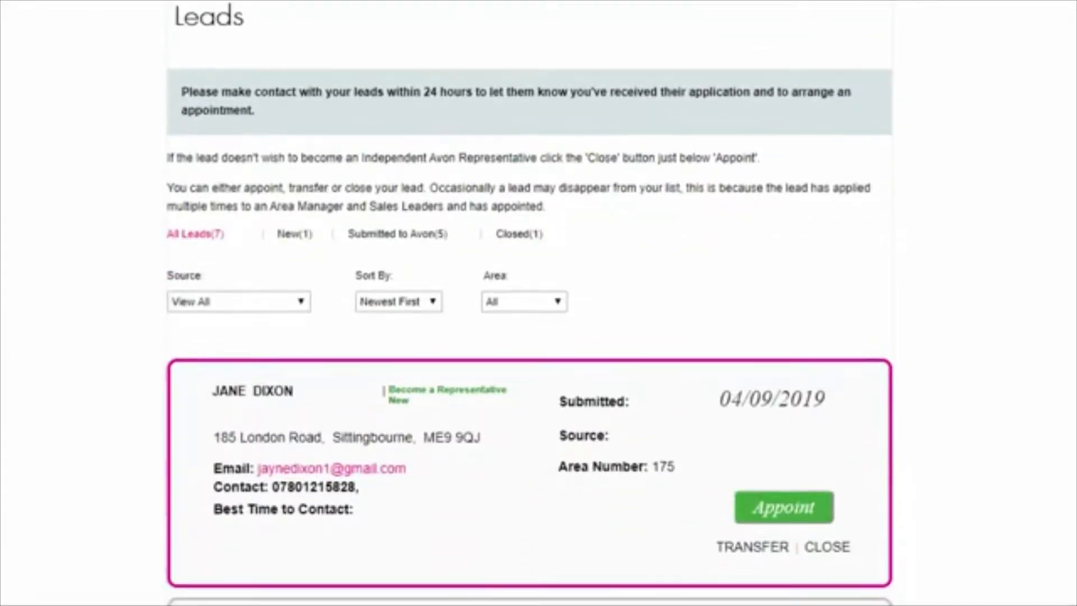
pyautogui.scroll(-1, 531, 303)
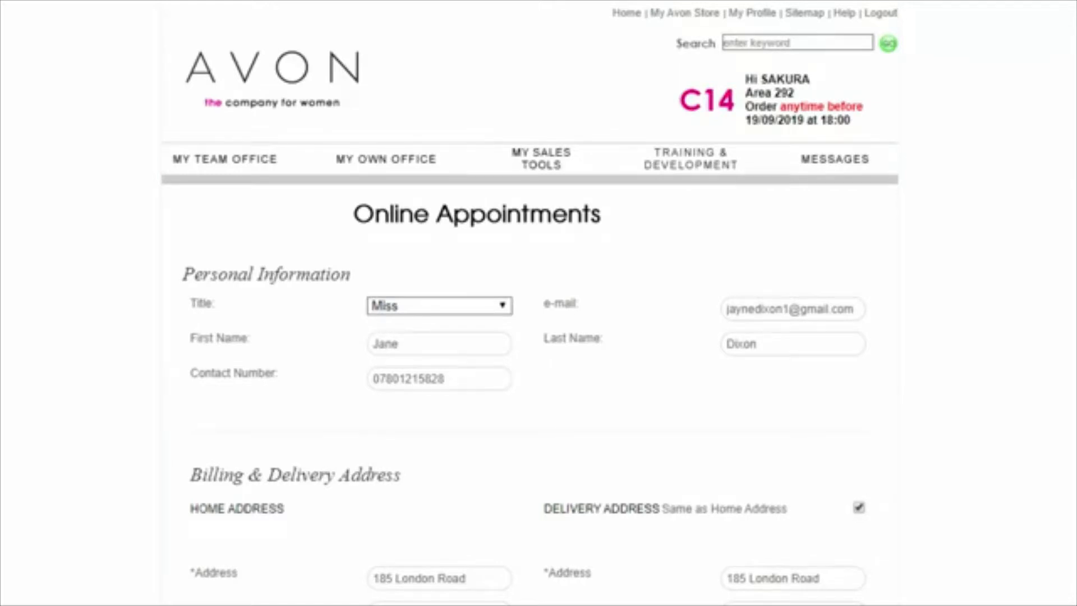
# Scroll down the Online Appointments form and select the 'Number of years at this address' box
pyautogui.scroll(-2, 531, 303)
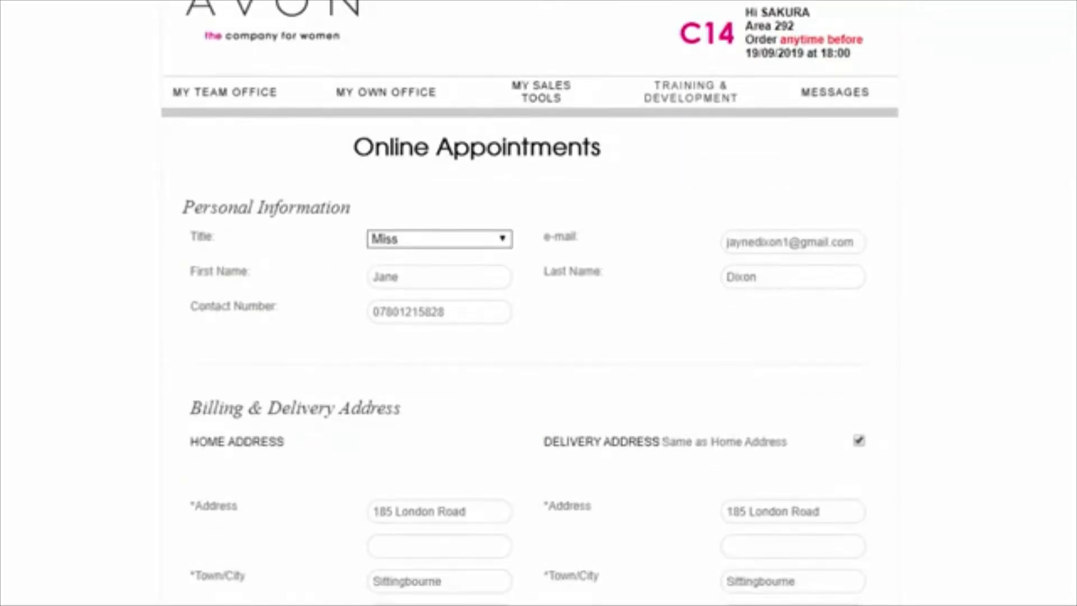
pyautogui.scroll(-4, 530, 303)
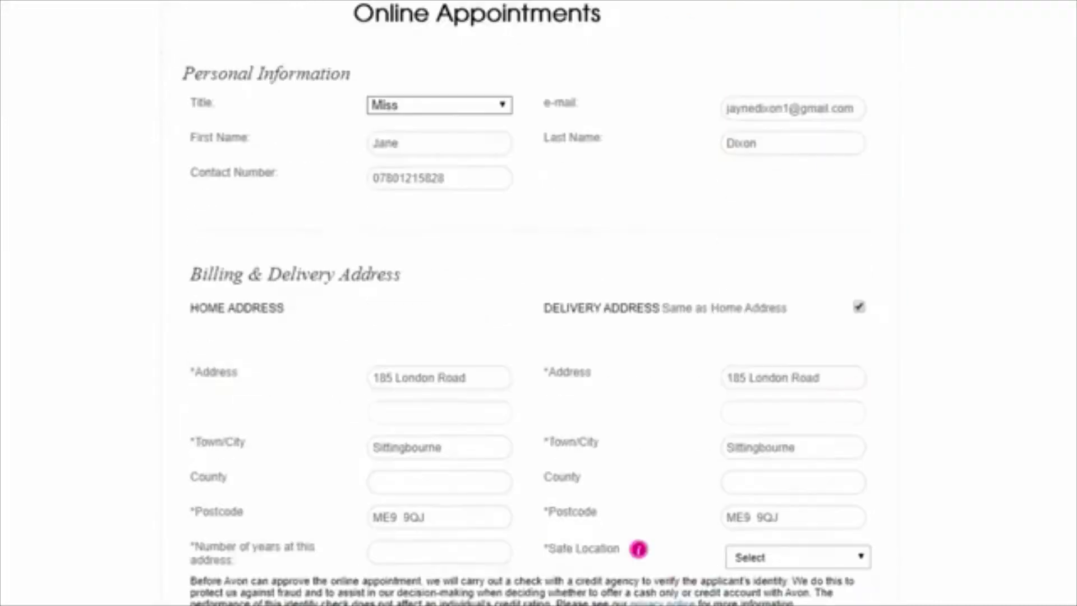
pyautogui.scroll(-1, 531, 303)
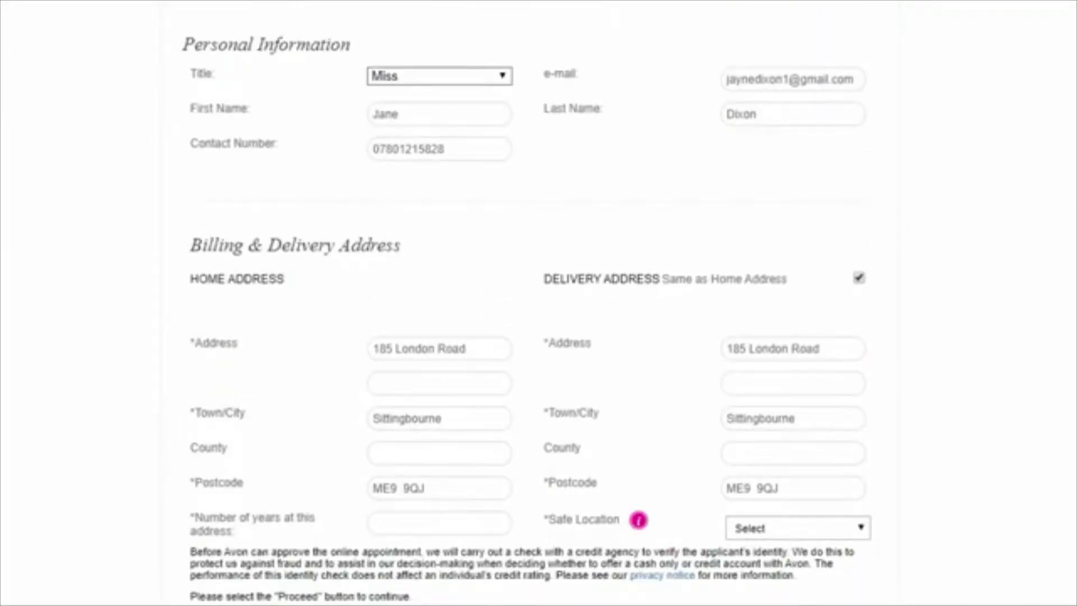
pyautogui.scroll(-1, 530, 303)
pyautogui.scroll(-2, 530, 303)
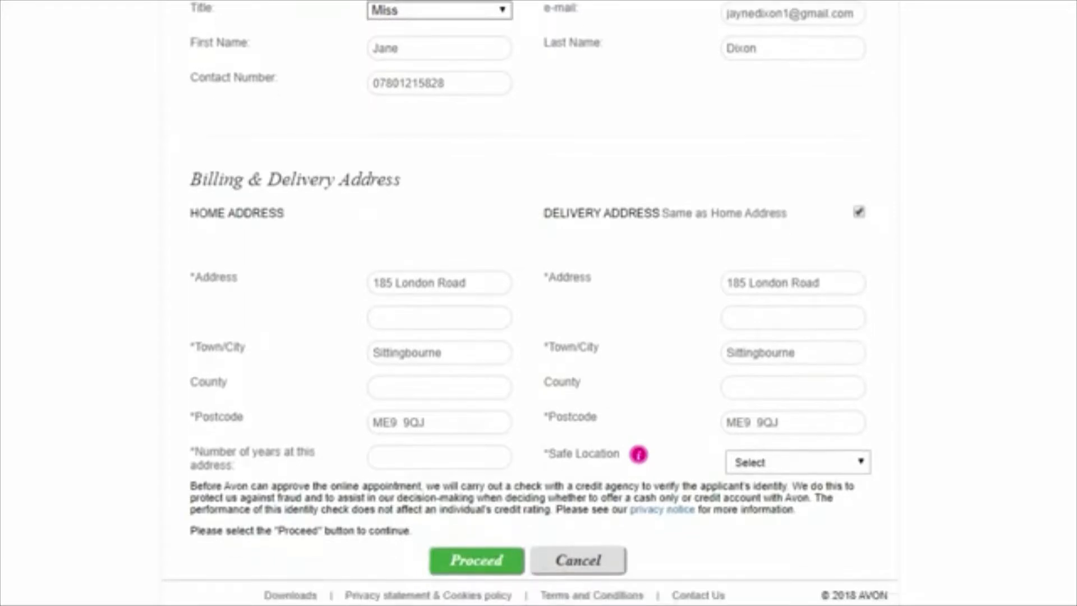
pyautogui.scroll(-1, 530, 303)
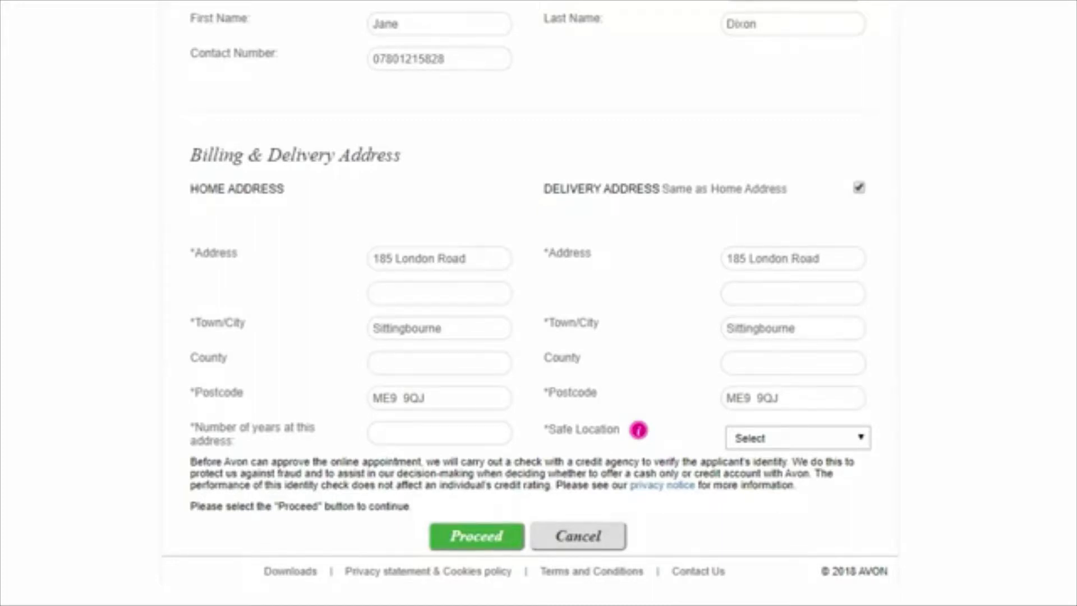
pyautogui.click(439, 434)
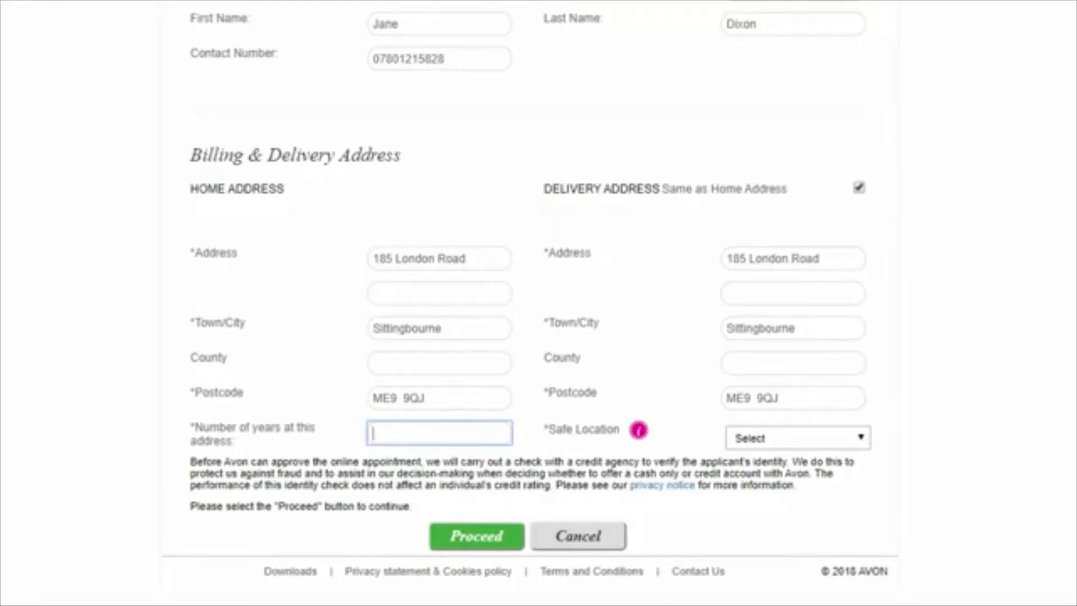
# Enter 5 years at the address, choose 'No safe location', and proceed
pyautogui.write('5')
pyautogui.click(1025, 428)
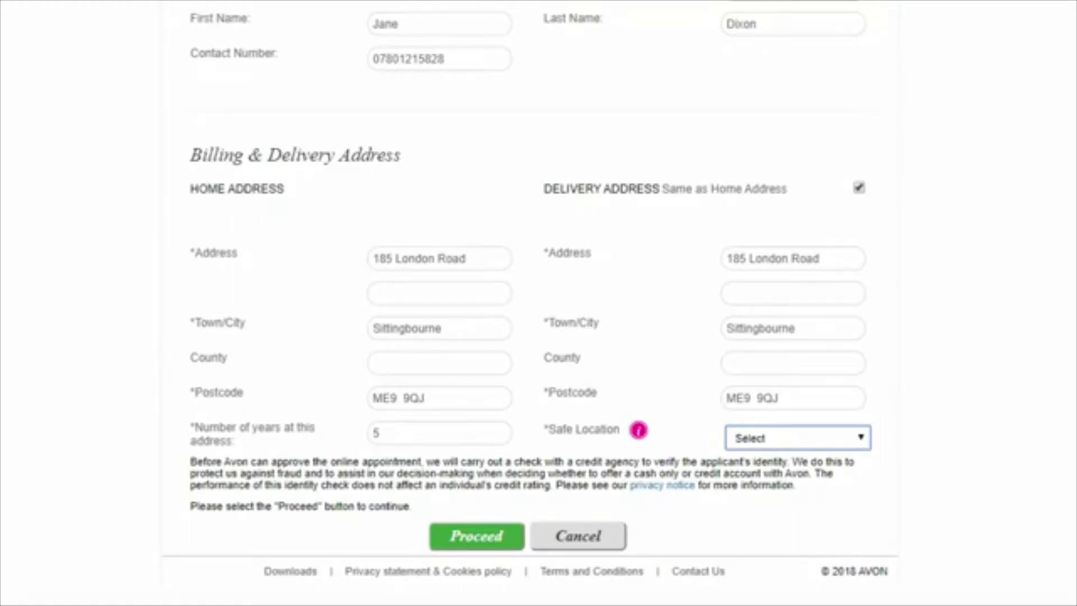
pyautogui.press('Down')
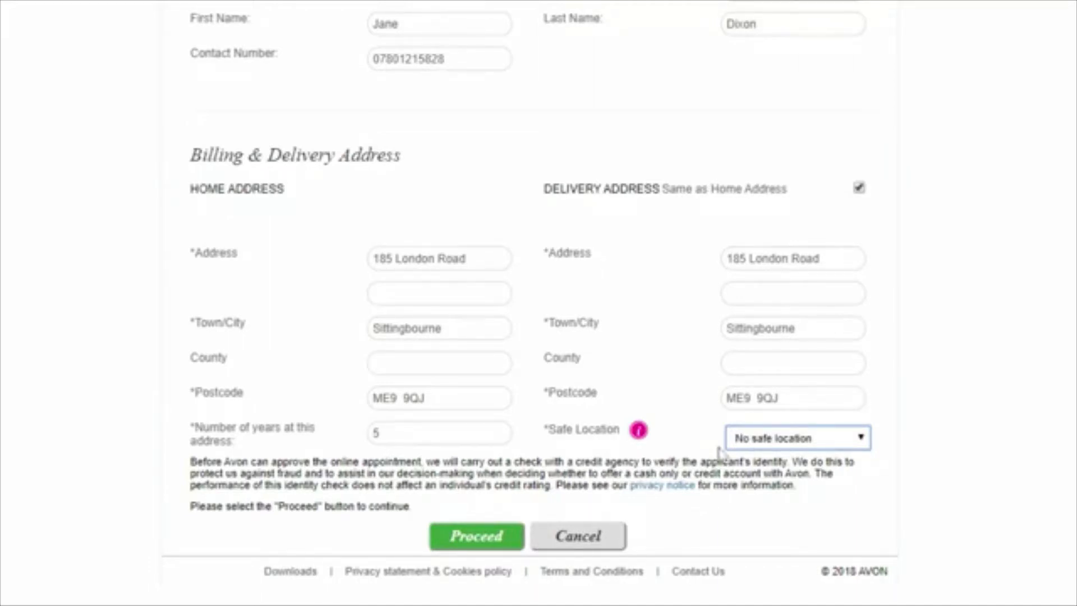
pyautogui.click(476, 540)
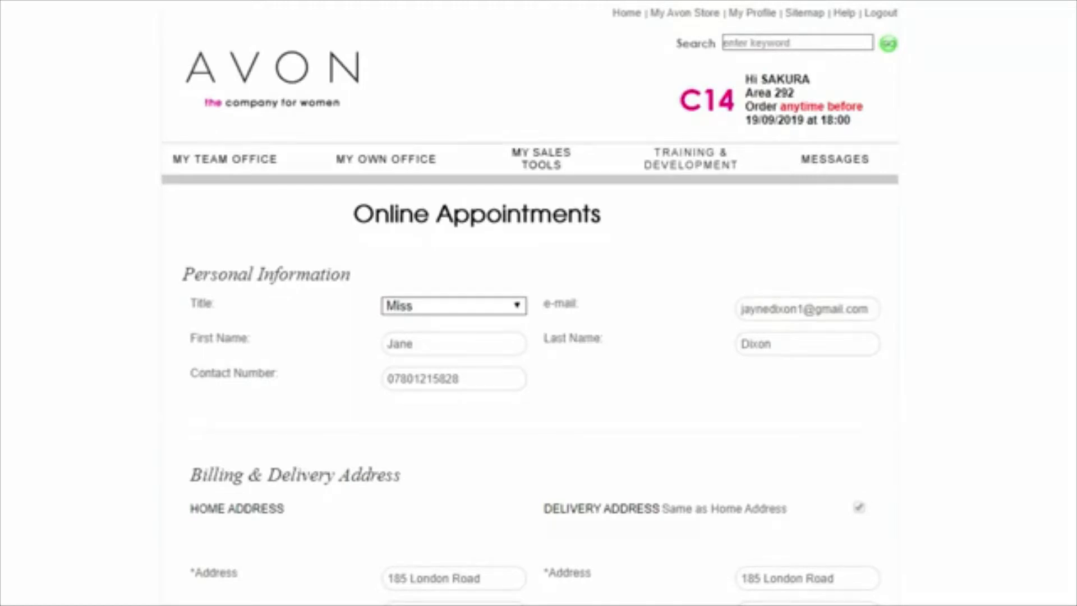
# Scroll down to the Account Information and Appointment Confirmation sections
pyautogui.scroll(-5, 530, 303)
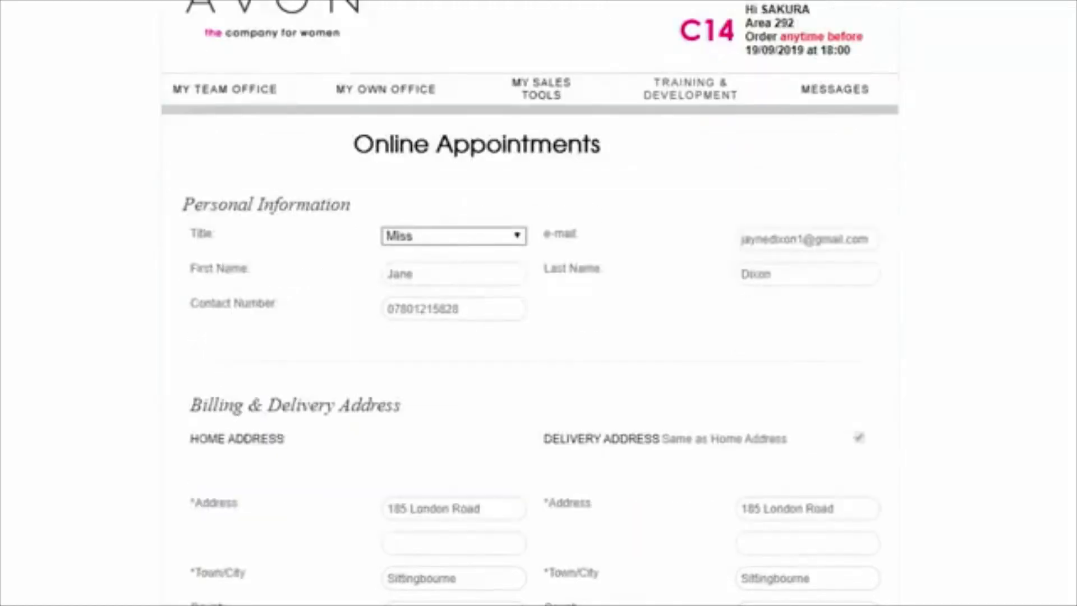
pyautogui.scroll(-4, 533, 303)
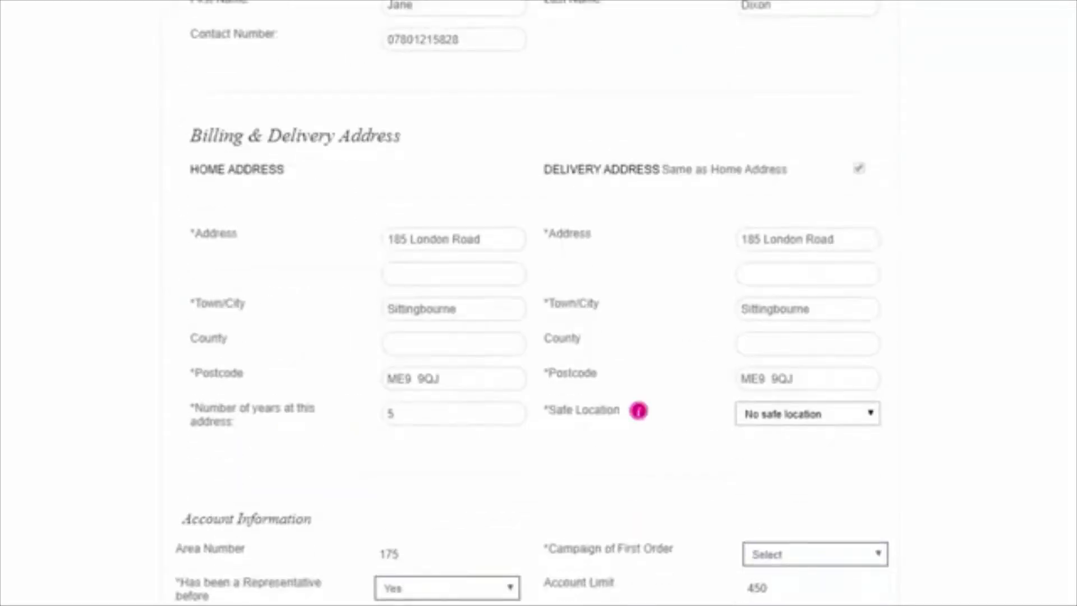
pyautogui.scroll(-3, 530, 303)
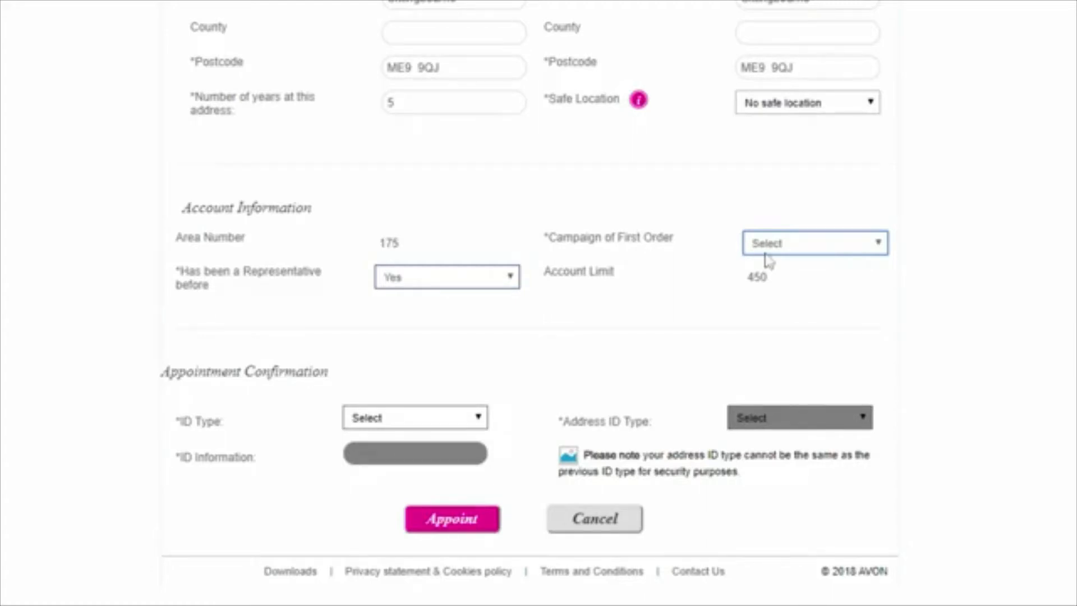
# Set Campaign of First Order to 14, previous Representative to No, and ID Type to Driving Licence
pyautogui.click(763, 279)
pyautogui.click(465, 280)
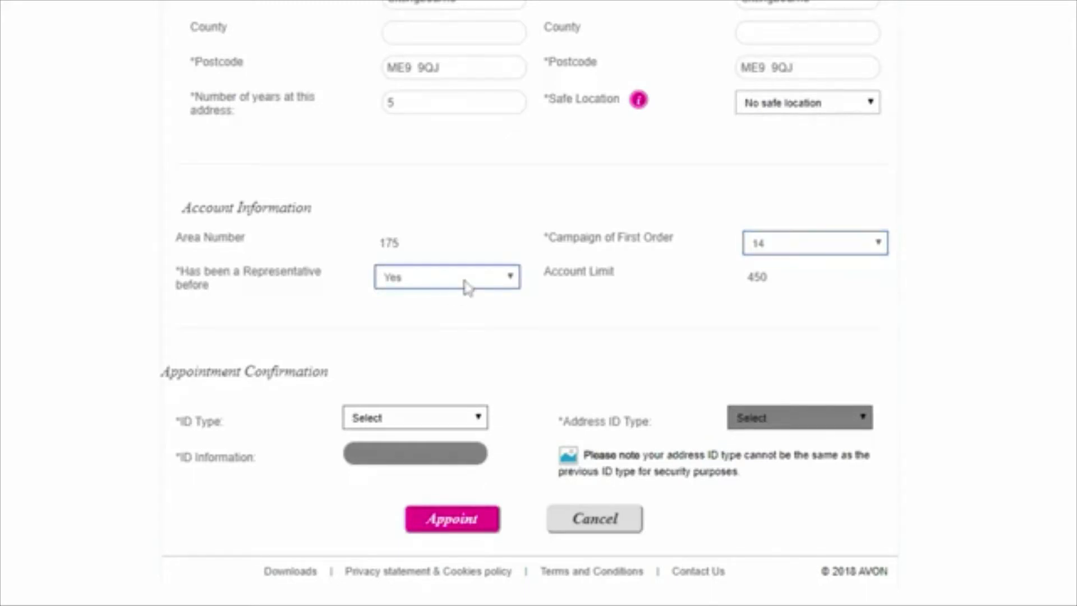
pyautogui.press('Down')
pyautogui.click(396, 421)
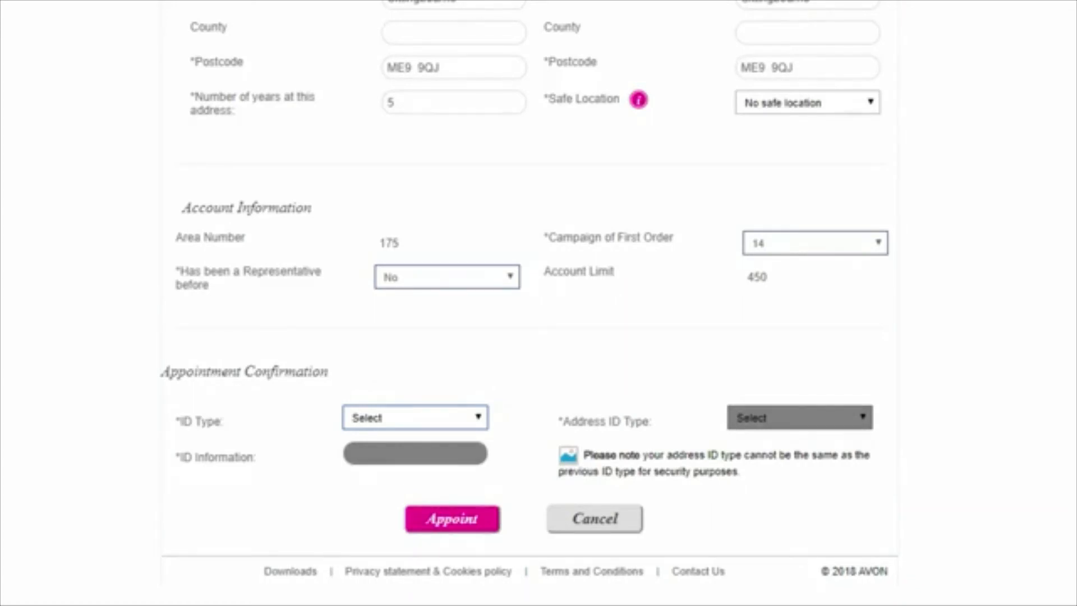
pyautogui.click(390, 441)
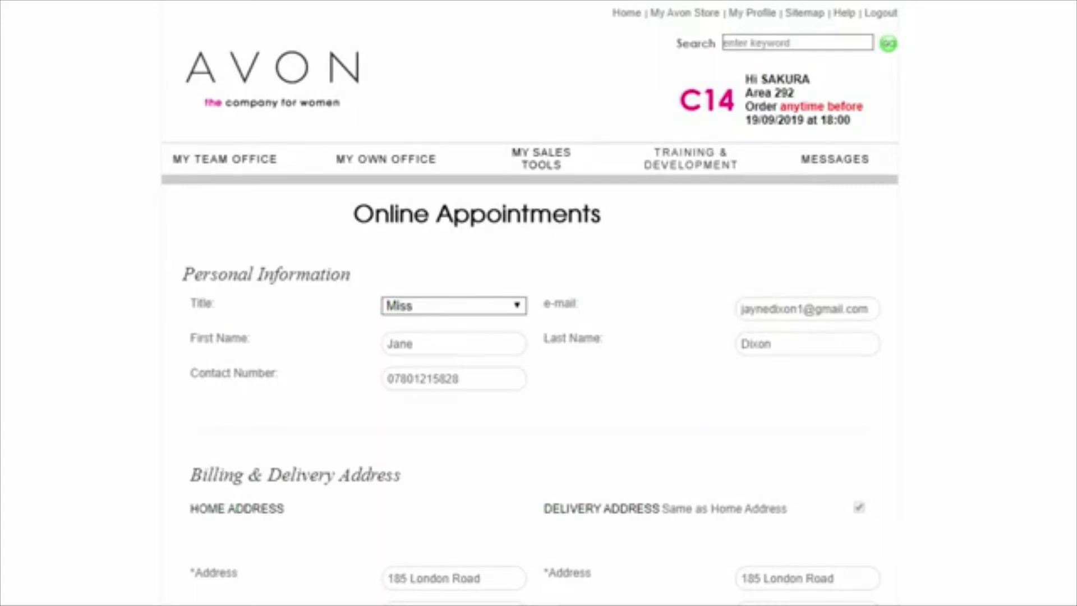
# Enter the applicant's driving licence number in the ID Information field
pyautogui.scroll(-10, 538, 303)
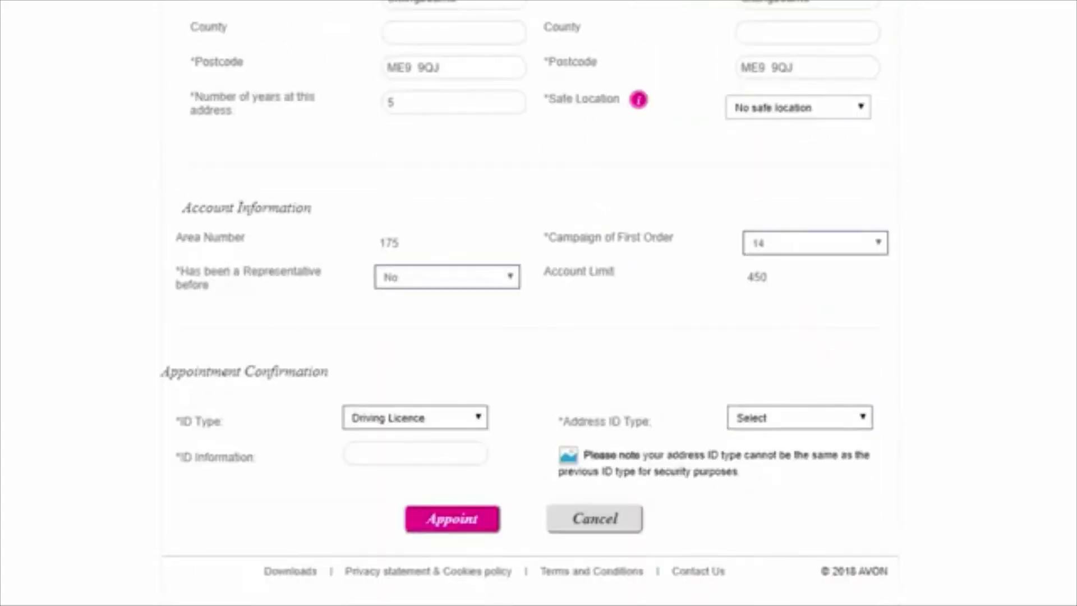
pyautogui.click(416, 453)
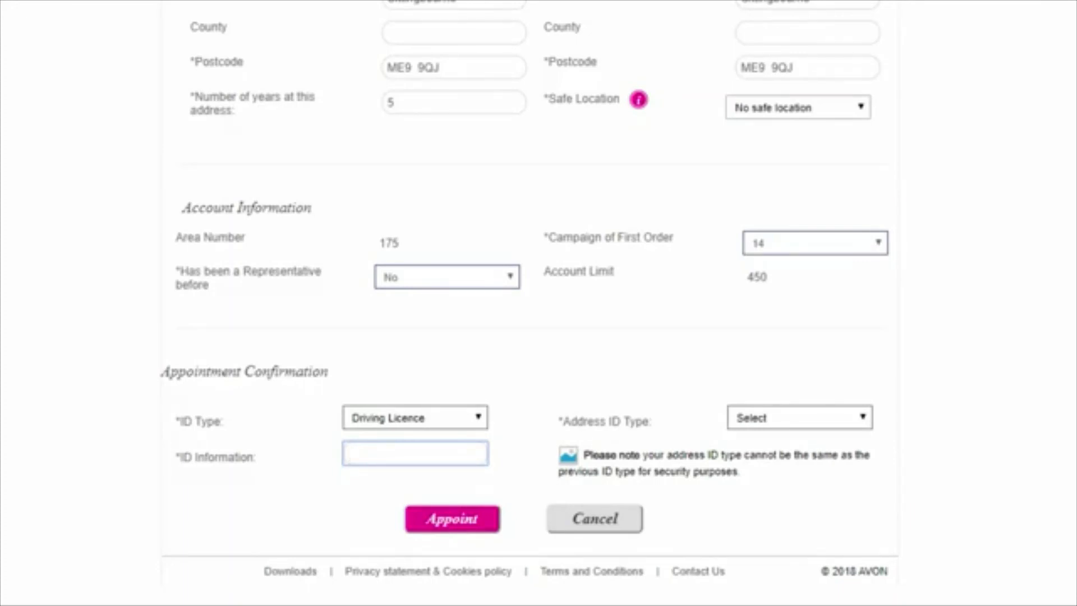
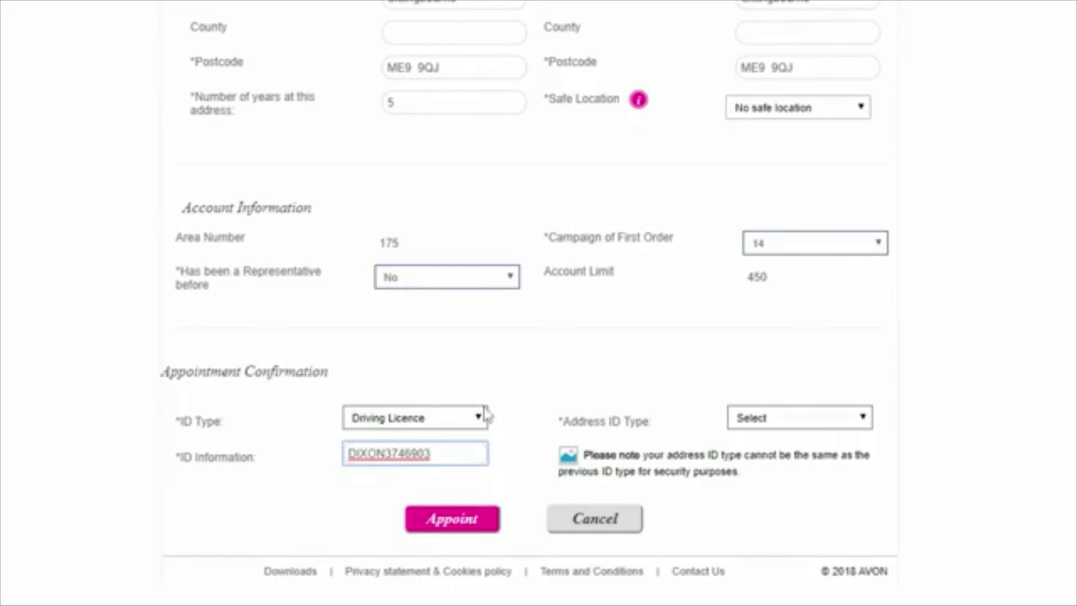
pyautogui.click(820, 425)
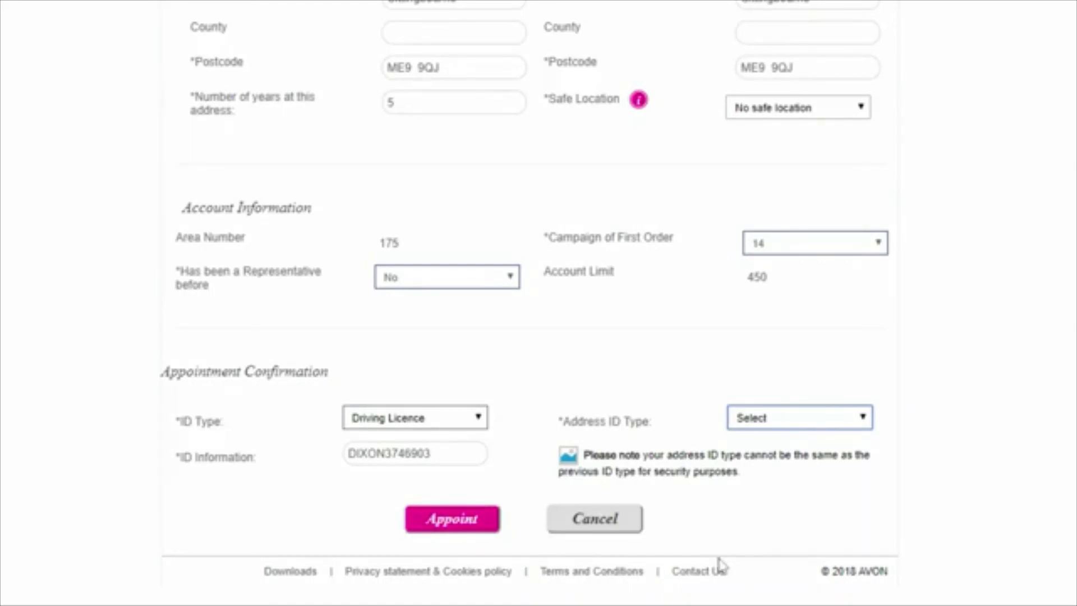
# Choose HMRC Document as the Address ID Type and submit the appointment
pyautogui.click(808, 520)
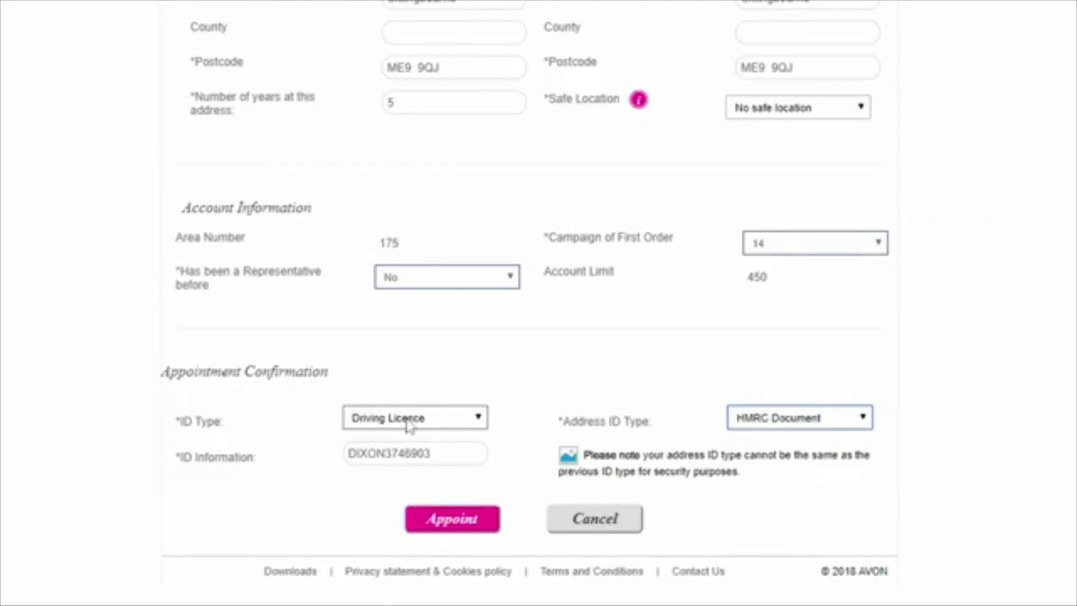
pyautogui.click(447, 528)
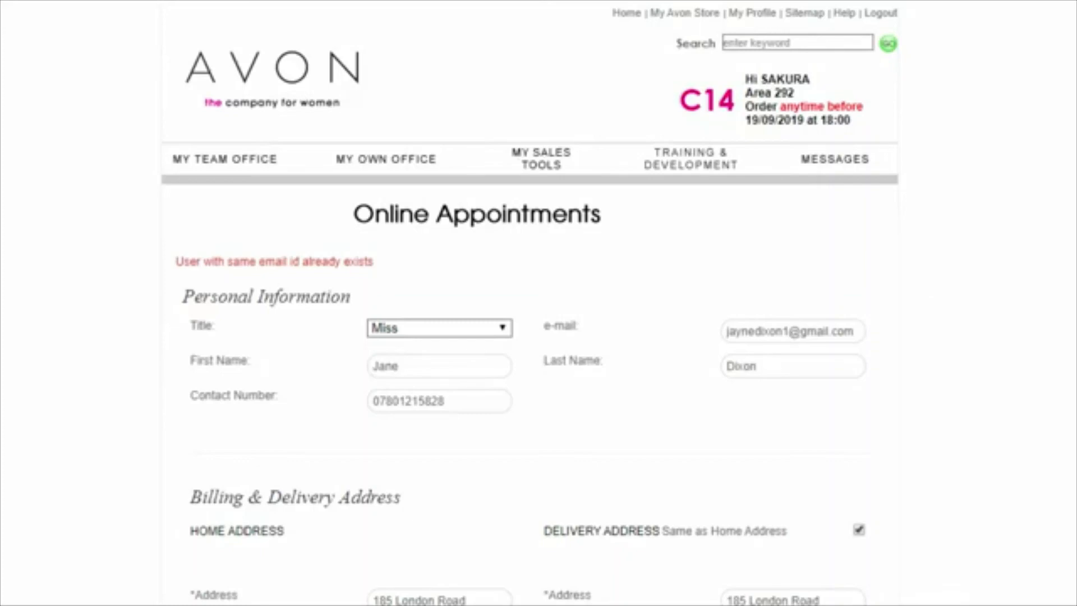
# Scroll down to the credit-check notice and the Proceed and Cancel buttons
pyautogui.scroll(-2, 530, 303)
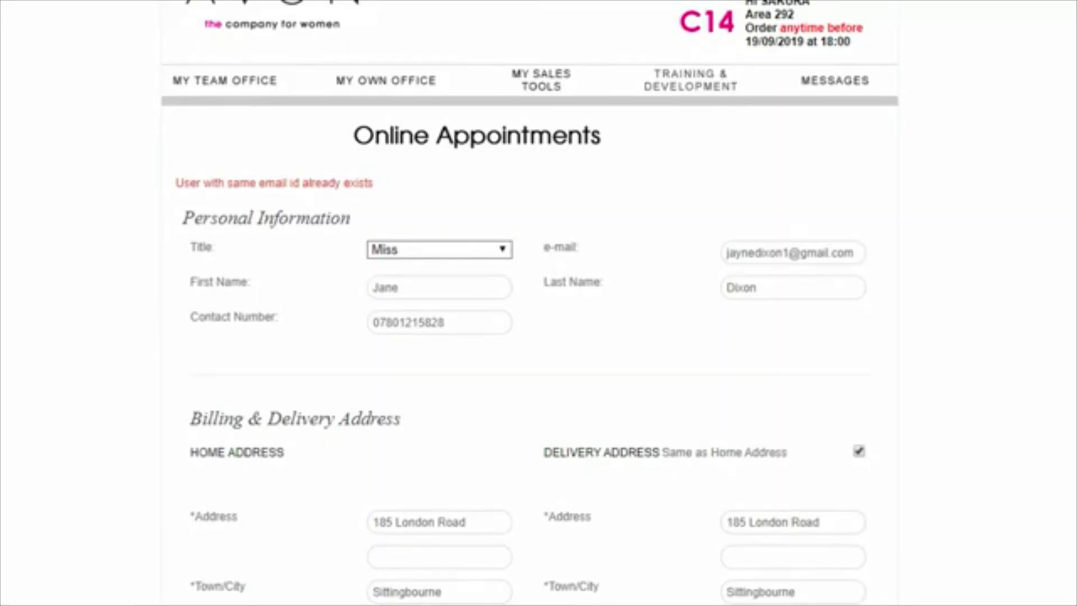
pyautogui.scroll(-5, 531, 303)
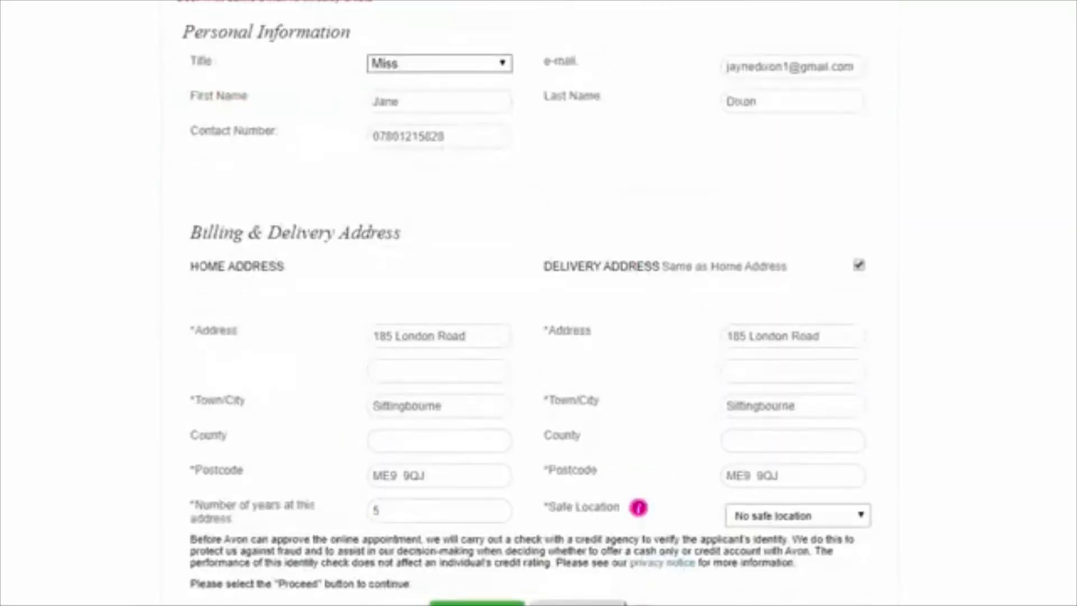